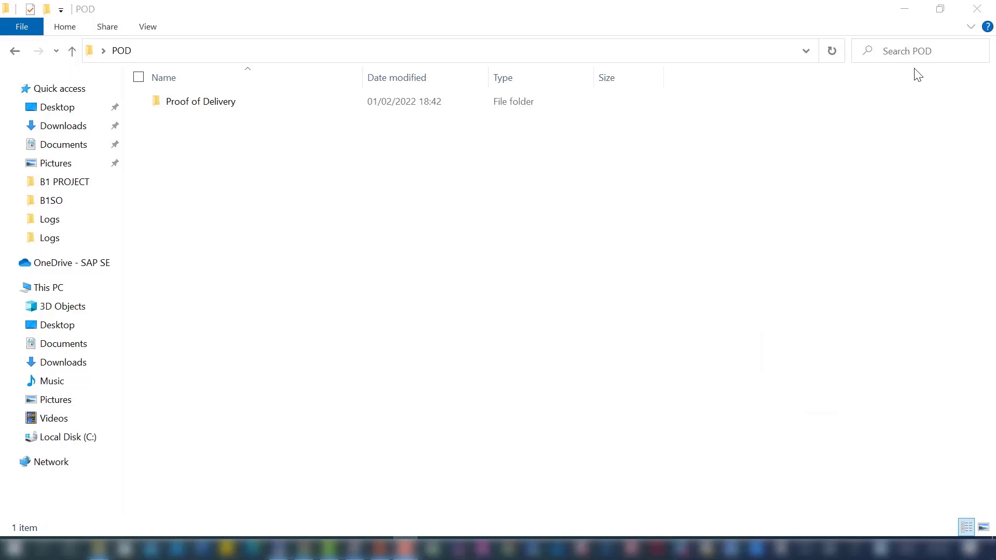
Step: Browse Proof of Delivery > MC100 > ToBeProcessed to find Delivery-Note.pdf
{"action": "left_click", "coordinate": [180, 109]}
{"action": "double_click", "coordinate": [181, 101]}
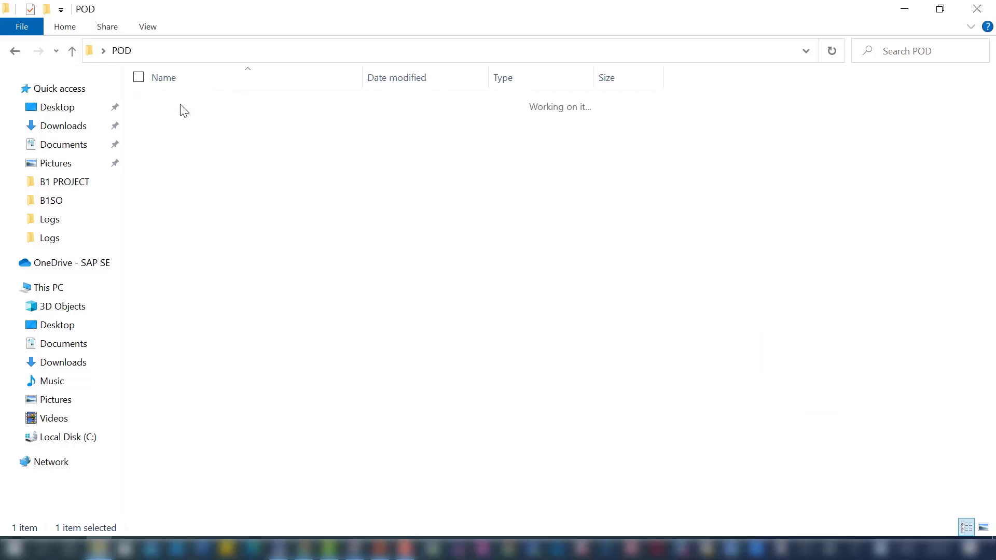
{"action": "double_click", "coordinate": [181, 101]}
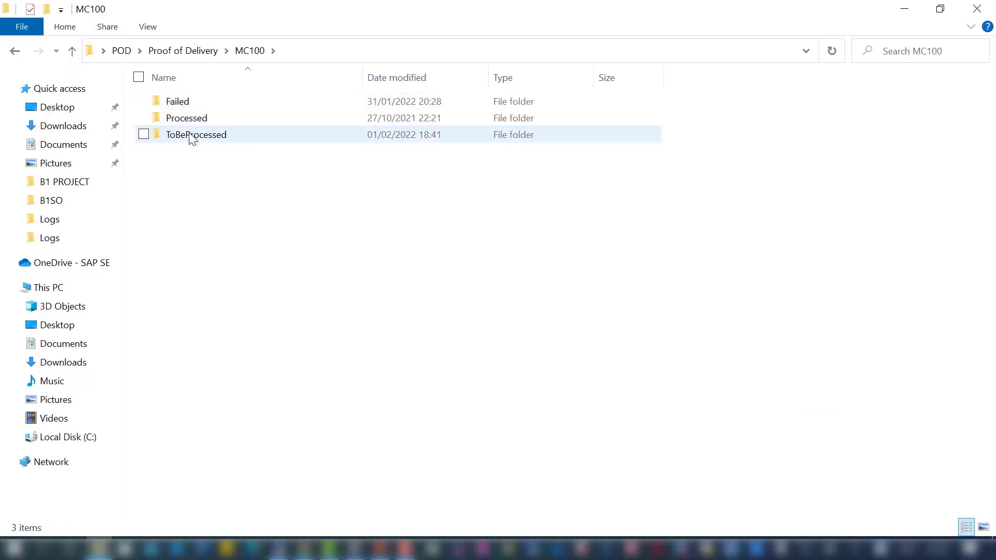
{"action": "double_click", "coordinate": [191, 135]}
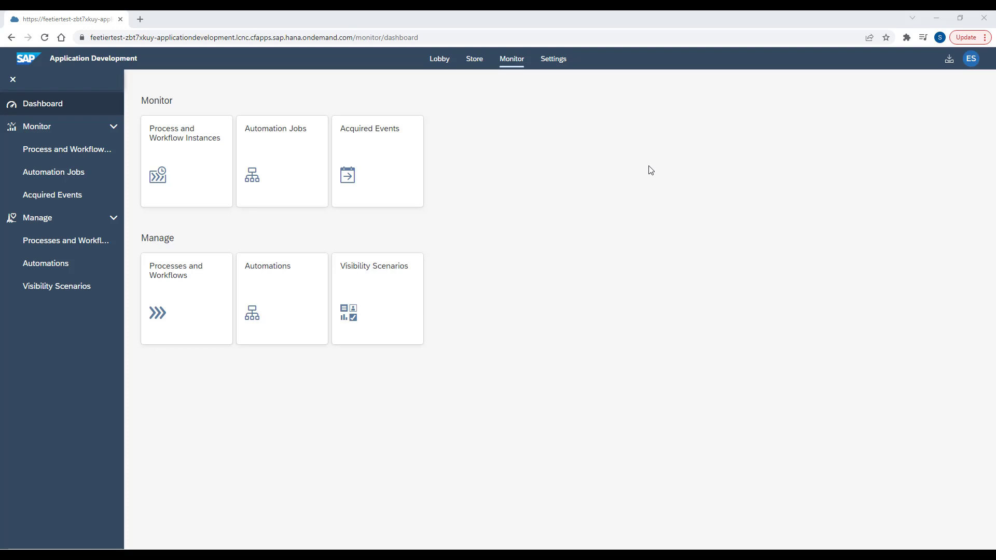
Step: Show the seven deployed automations, including Proof of Delivery Note Upload
{"action": "left_click", "coordinate": [273, 296]}
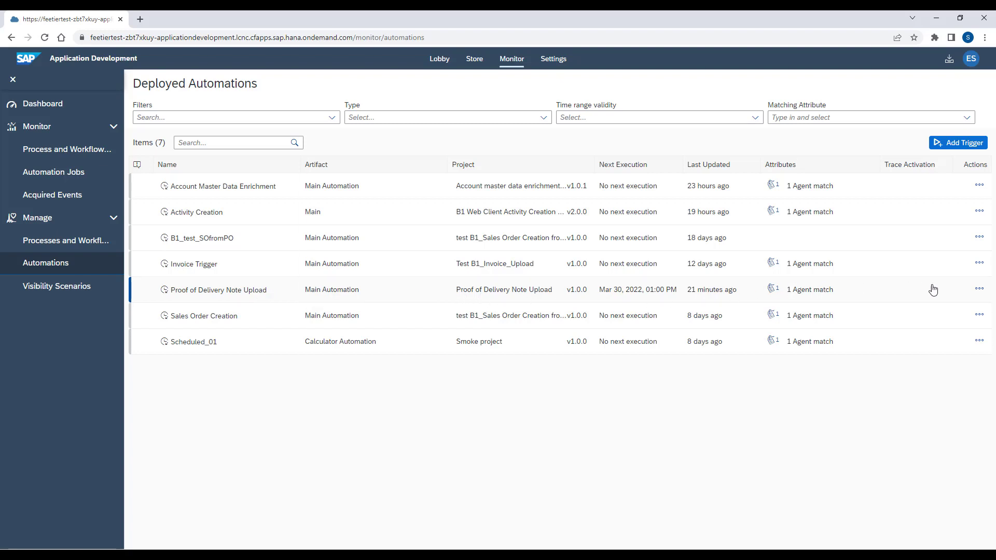
Step: Review the Proof of Delivery Note Upload trigger's schedule and input parameters
{"action": "left_click", "coordinate": [980, 289]}
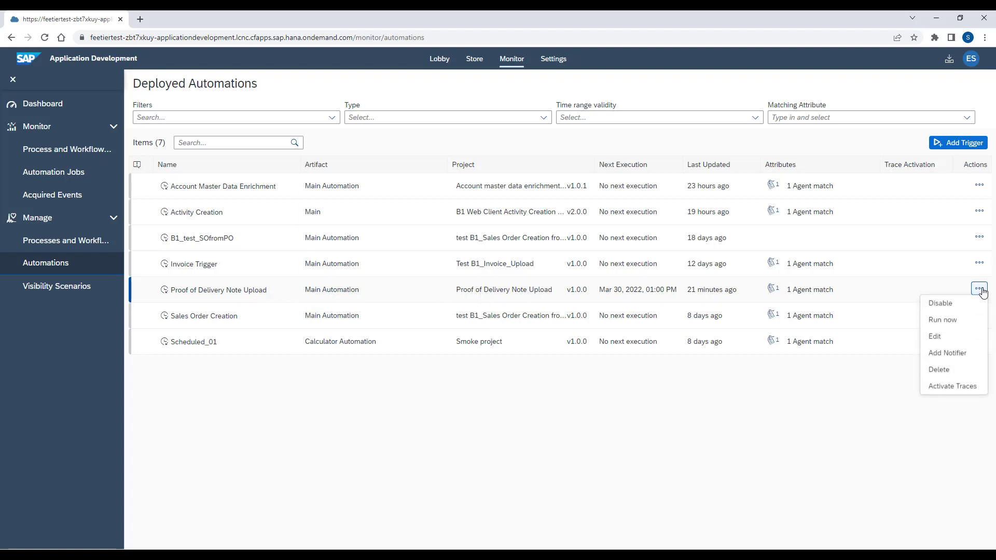
{"action": "left_click", "coordinate": [937, 336]}
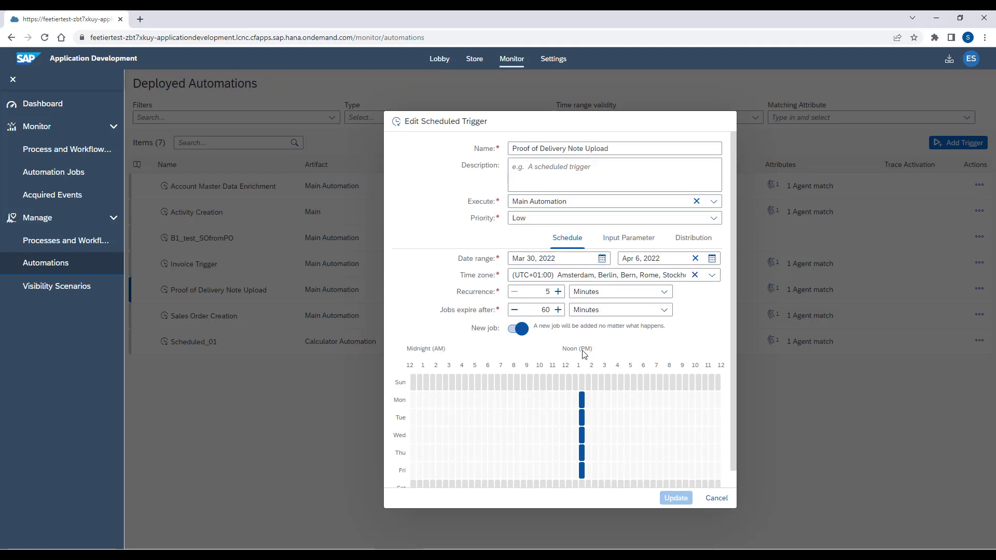
{"action": "scroll", "coordinate": [587, 358], "scroll_direction": "down", "scroll_amount": 1}
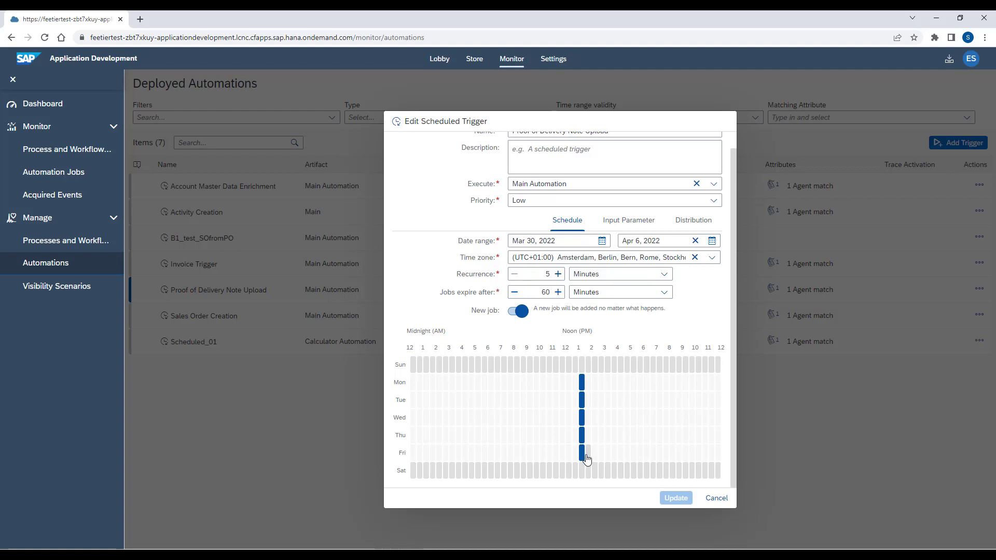
{"action": "left_click", "coordinate": [620, 225]}
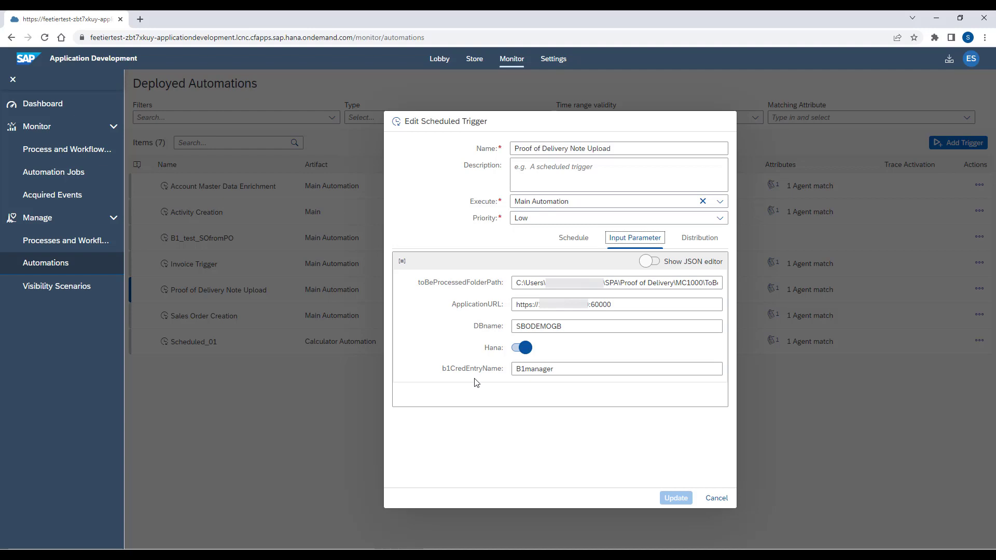
Step: Confirm the trigger is distributed to My machine 1 agents, then cancel unchanged
{"action": "left_click", "coordinate": [698, 240]}
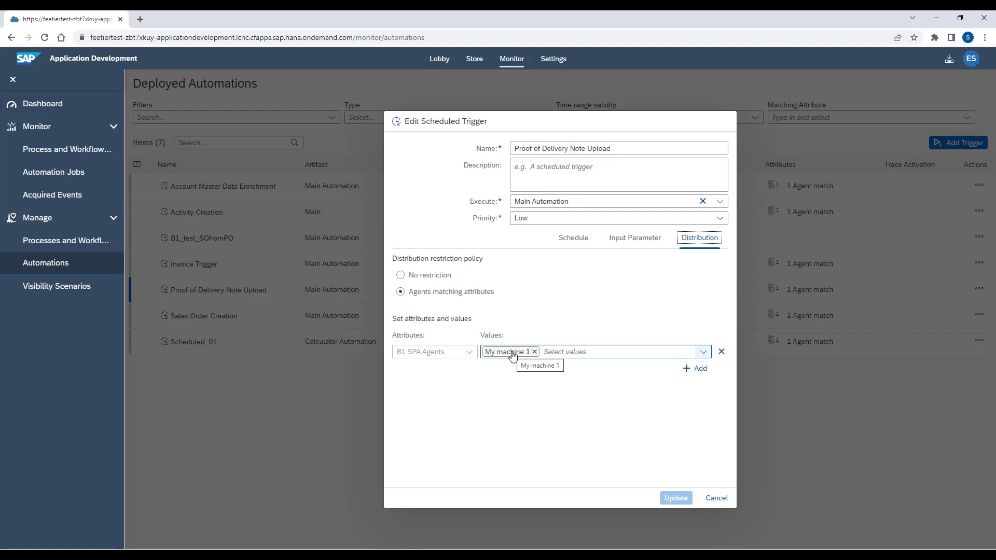
{"action": "left_click", "coordinate": [716, 498]}
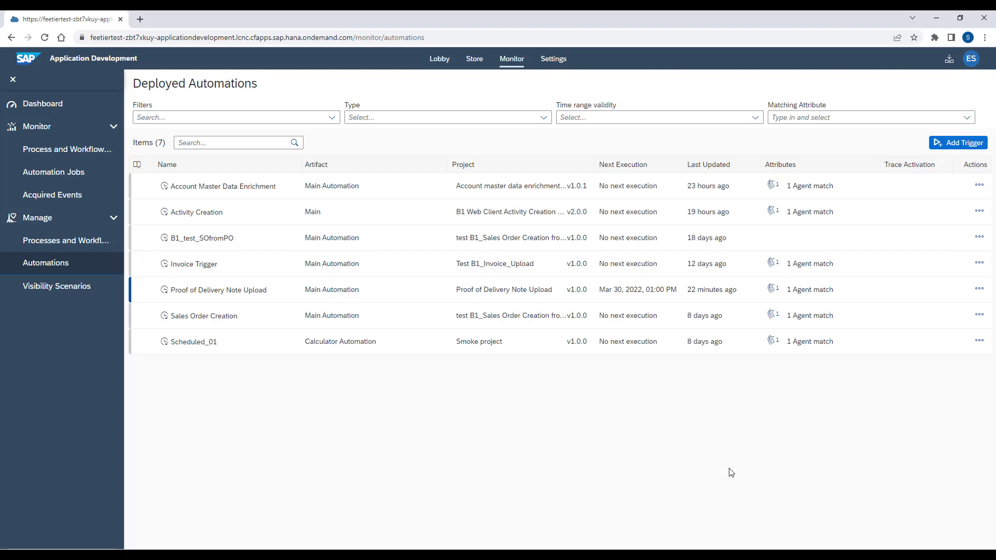
Step: Run Proof of Delivery Note Upload now and refresh jobs until it shows Successful
{"action": "left_click", "coordinate": [979, 289]}
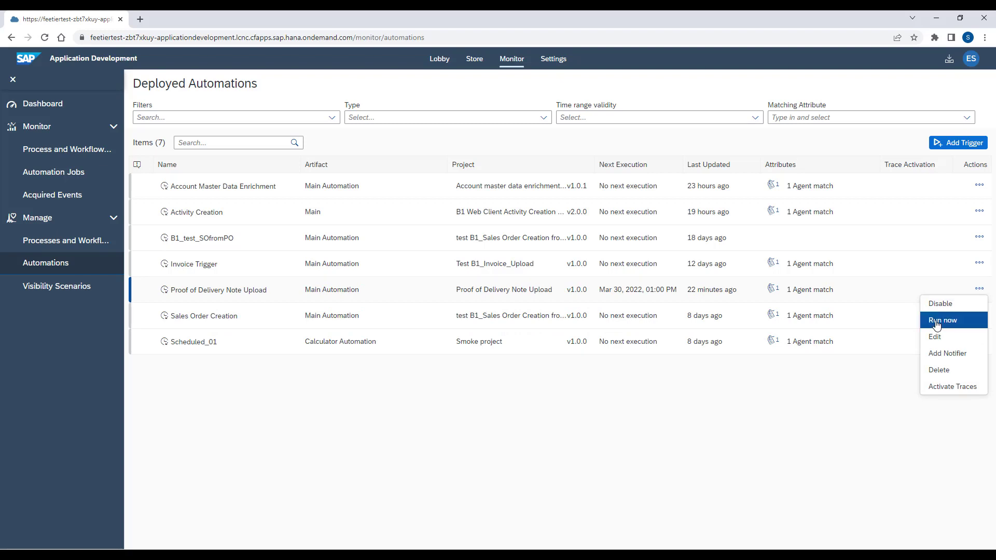
{"action": "left_click", "coordinate": [80, 173]}
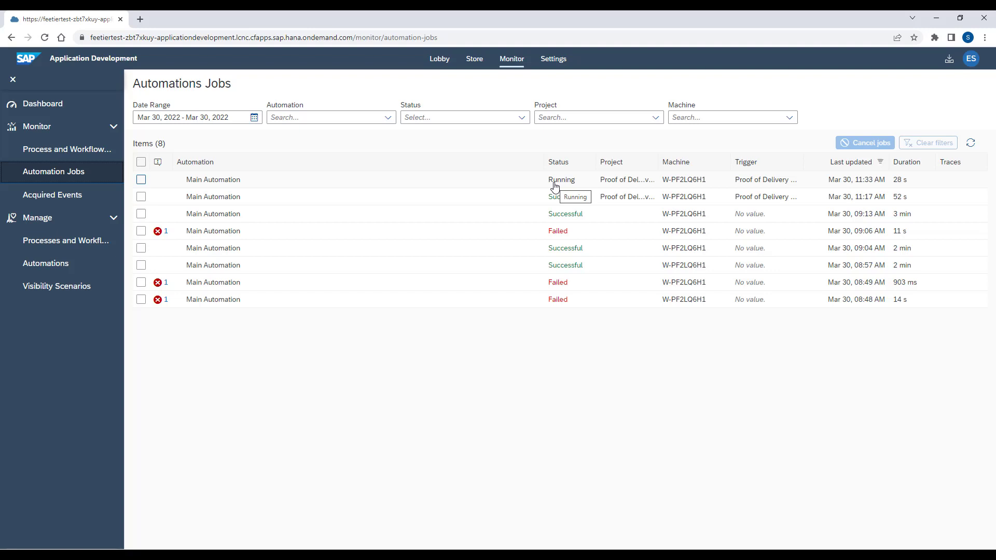
{"action": "left_click", "coordinate": [971, 143]}
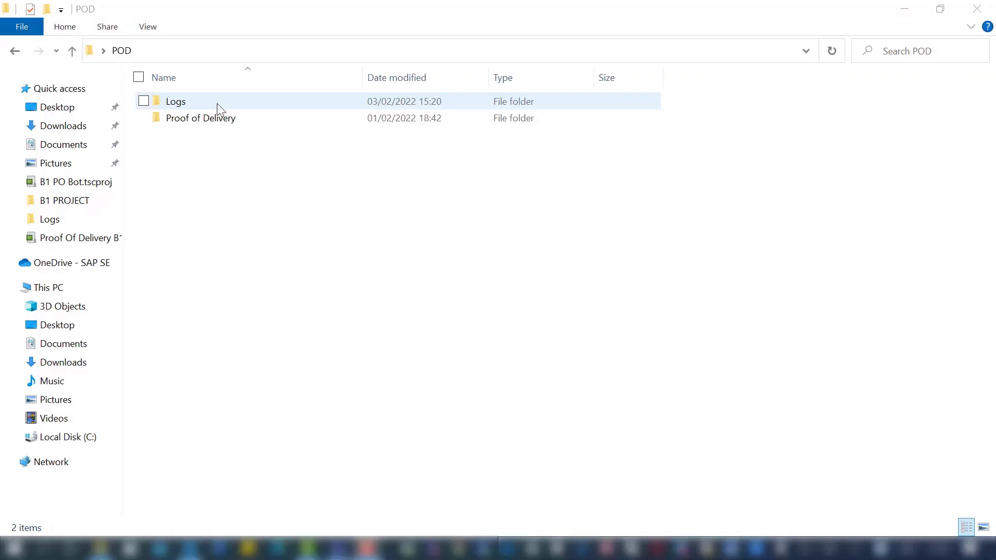
Step: Open the POD upload log workbook from the Logs folder in Excel
{"action": "double_click", "coordinate": [187, 106]}
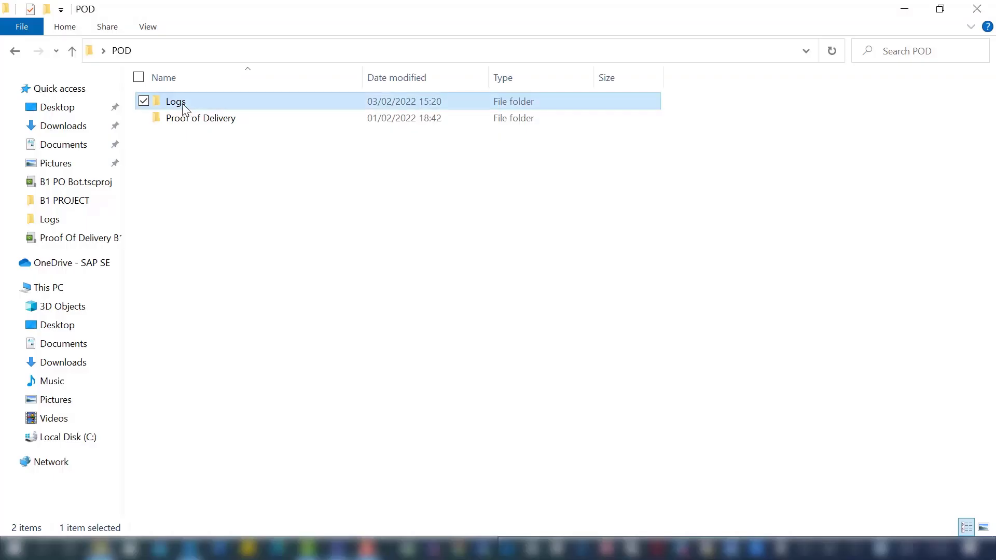
{"action": "double_click", "coordinate": [185, 108]}
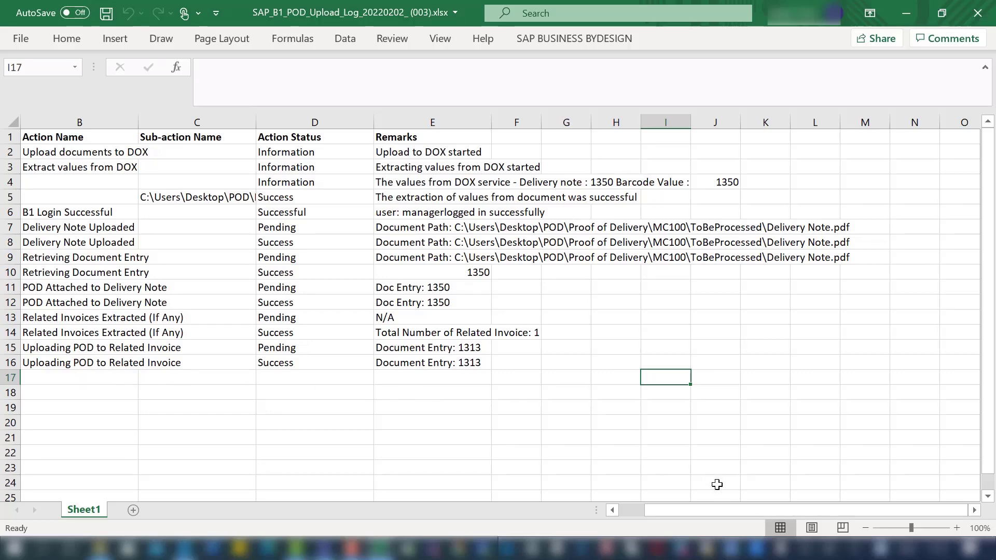
{"action": "left_click_drag", "start_coordinate": [691, 514], "coordinate": [642, 519]}
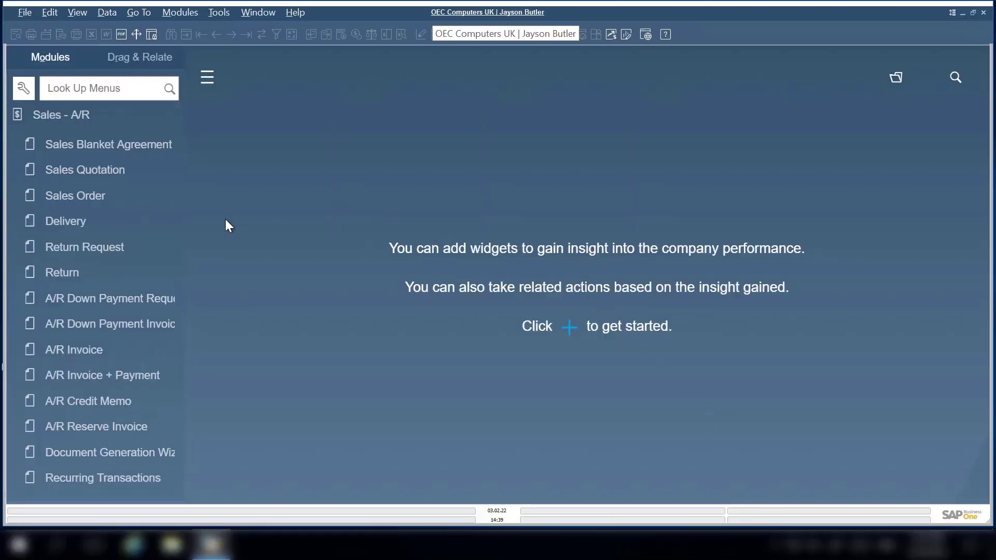
Step: Go back to Delivery 1350 and view its attached POD delivery note
{"action": "left_click", "coordinate": [67, 221]}
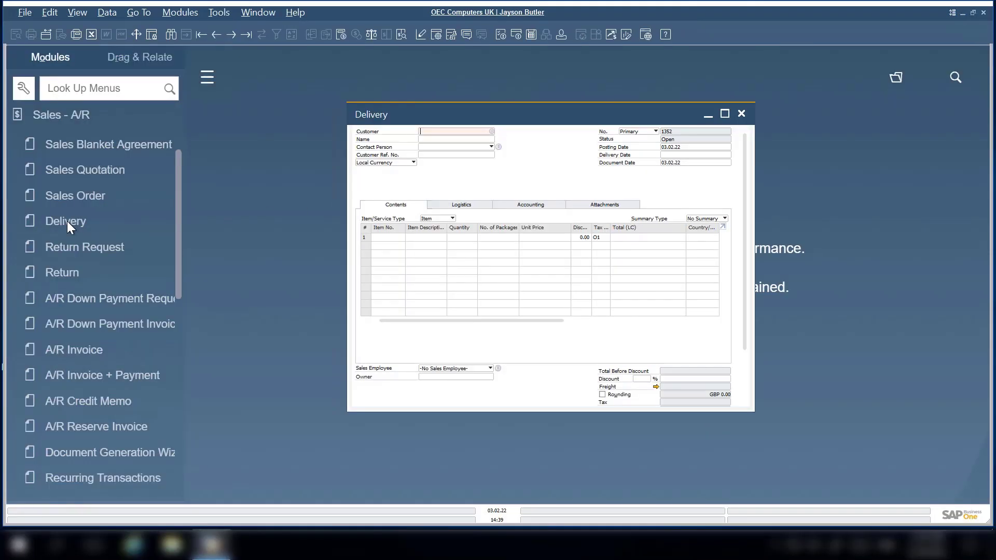
{"action": "left_click", "coordinate": [215, 36]}
{"action": "left_click", "coordinate": [215, 36]}
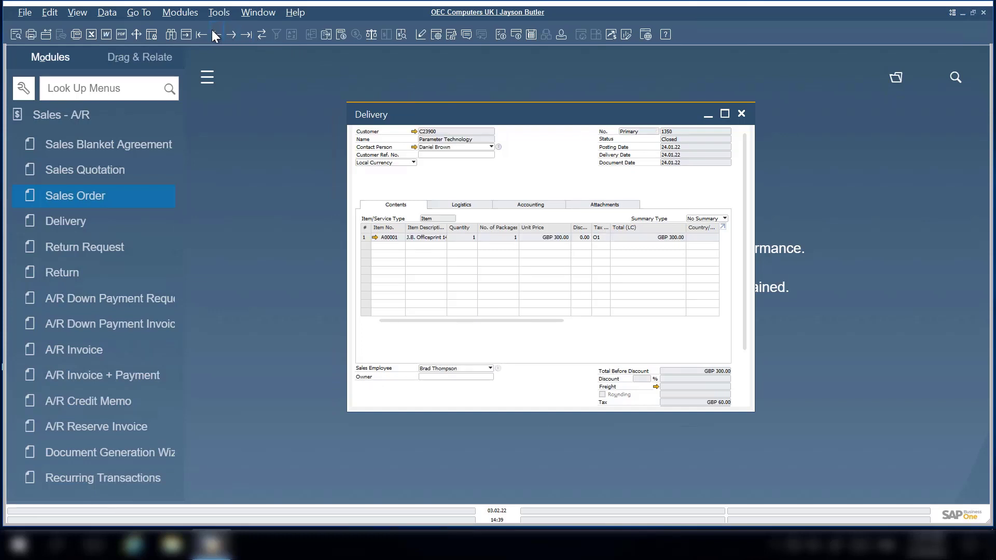
{"action": "left_click", "coordinate": [602, 209]}
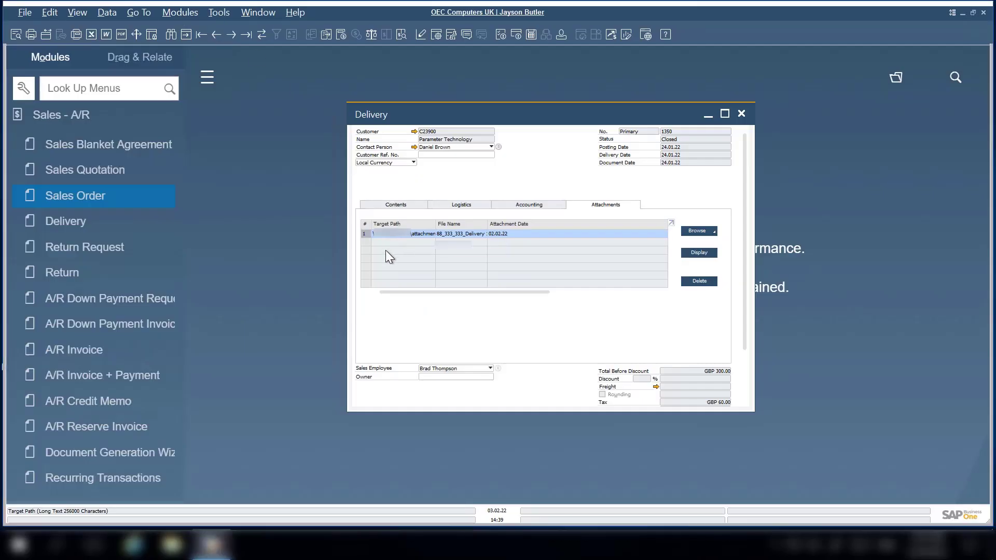
Step: Open A/R Invoice 1313 via the relationship map and view its attached delivery note
{"action": "right_click", "coordinate": [405, 326]}
{"action": "left_click", "coordinate": [450, 308]}
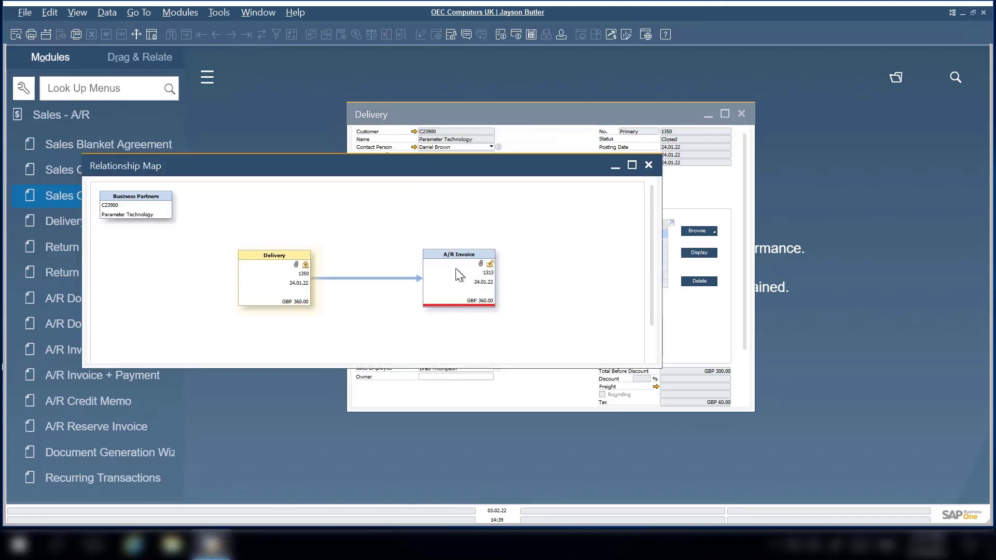
{"action": "double_click", "coordinate": [456, 270]}
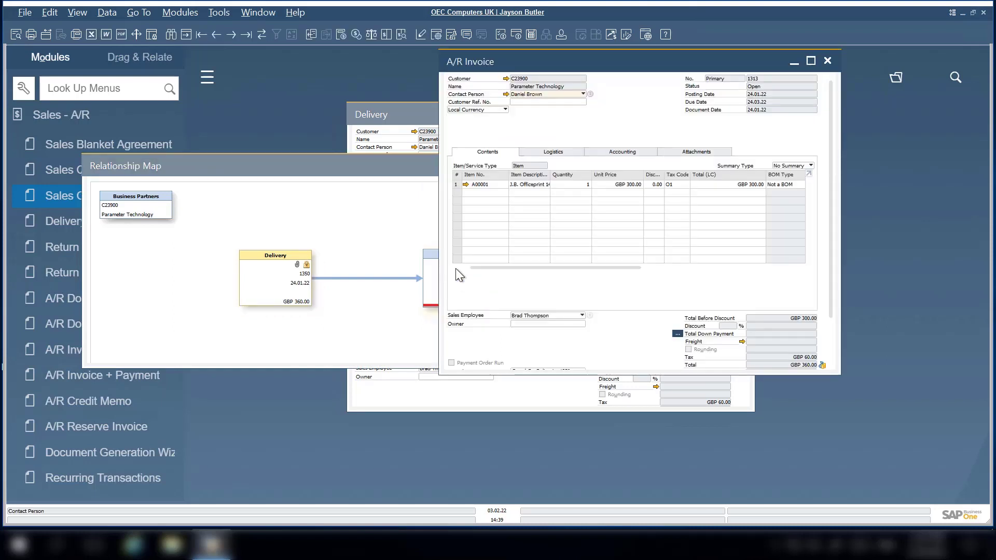
{"action": "left_click", "coordinate": [700, 152]}
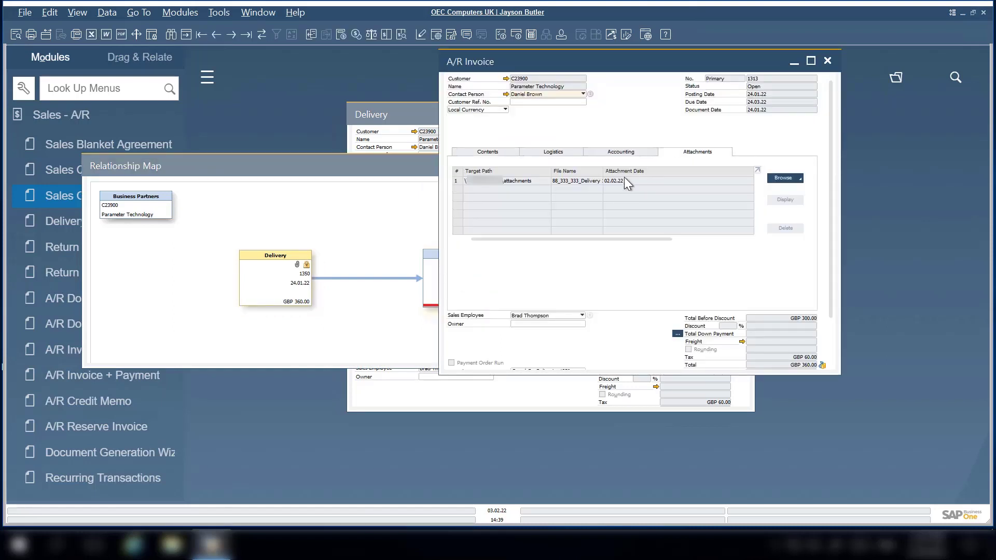